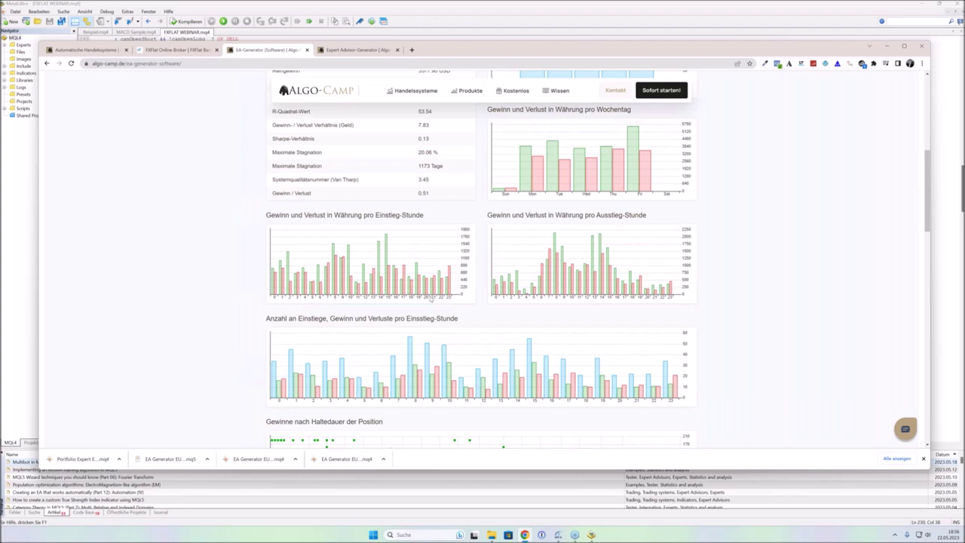
Examine the backtest statistics and the profit and loss charts by weekday, hour and holding time in the strategy report.
{"action": "scroll", "coordinate": [431, 299], "scroll_direction": "up", "scroll_amount": 4}
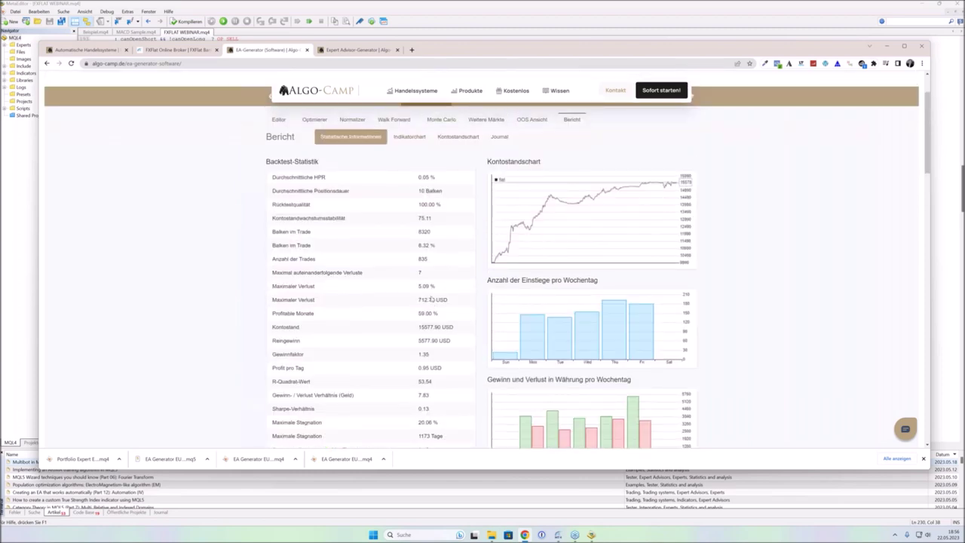
{"action": "scroll", "coordinate": [431, 298], "scroll_direction": "up", "scroll_amount": 1}
{"action": "scroll", "coordinate": [505, 296], "scroll_direction": "down", "scroll_amount": 3}
{"action": "scroll", "coordinate": [505, 296], "scroll_direction": "down", "scroll_amount": 2}
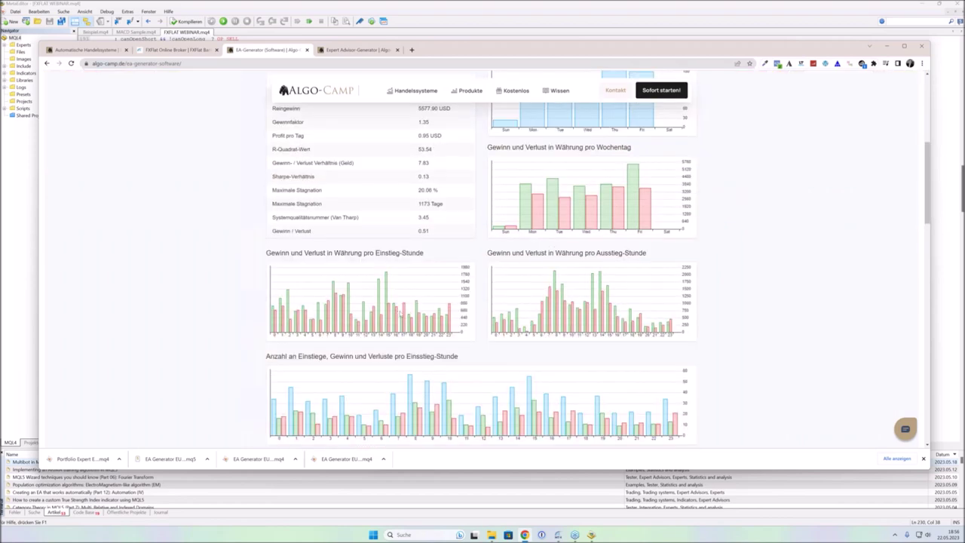
{"action": "scroll", "coordinate": [521, 315], "scroll_direction": "up", "scroll_amount": 1}
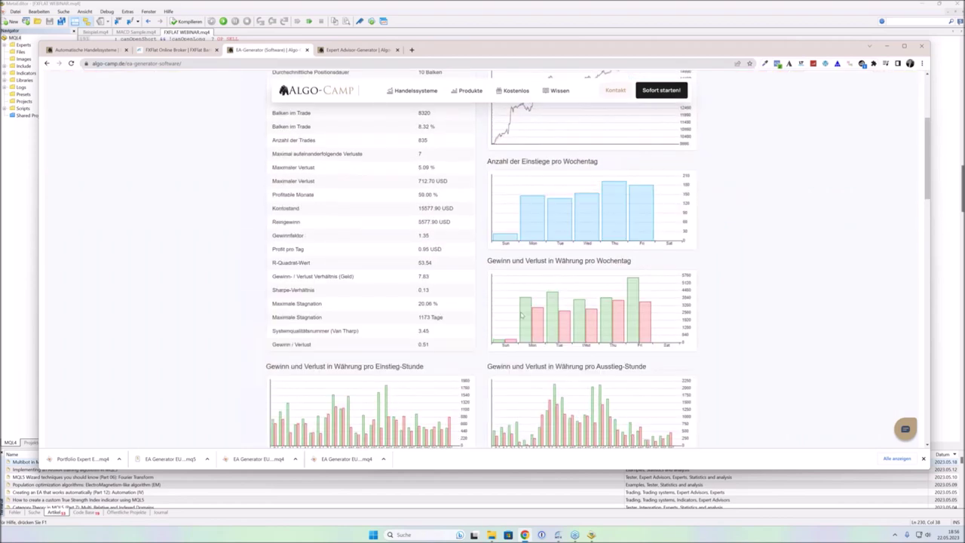
{"action": "scroll", "coordinate": [521, 316], "scroll_direction": "down", "scroll_amount": 3}
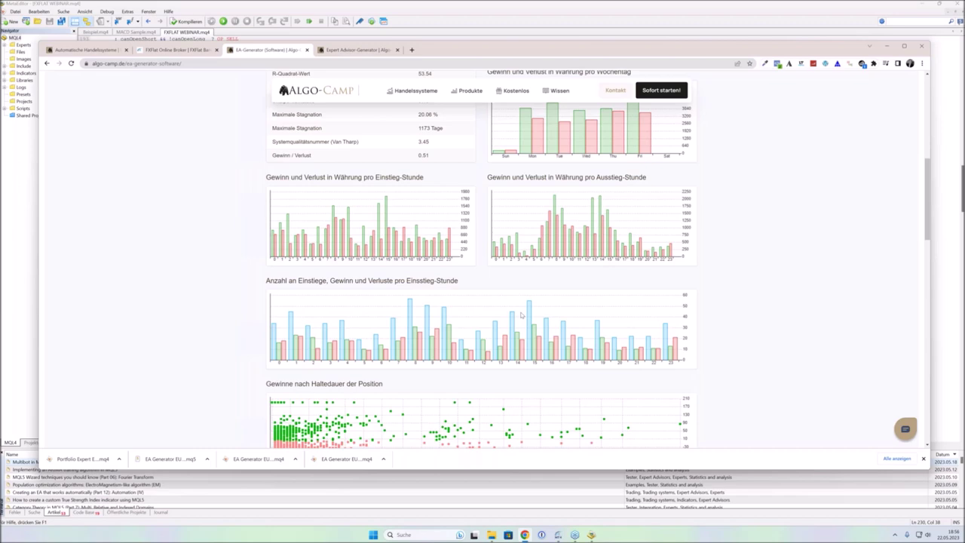
{"action": "scroll", "coordinate": [412, 325], "scroll_direction": "down", "scroll_amount": 2}
{"action": "scroll", "coordinate": [412, 325], "scroll_direction": "up", "scroll_amount": 10}
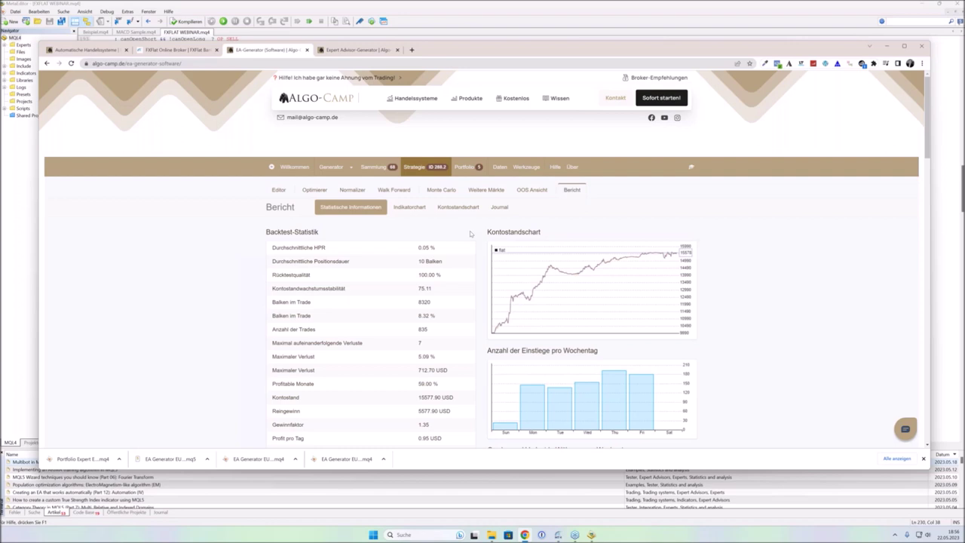
View the data import area and the data horizon settings in the data section.
{"action": "left_click", "coordinate": [500, 166]}
{"action": "left_click", "coordinate": [527, 167]}
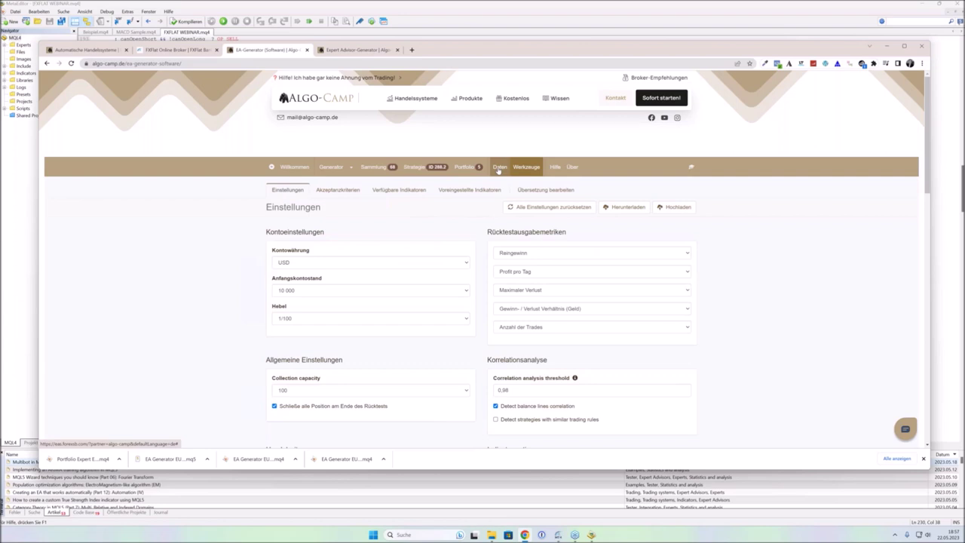
{"action": "left_click", "coordinate": [497, 168]}
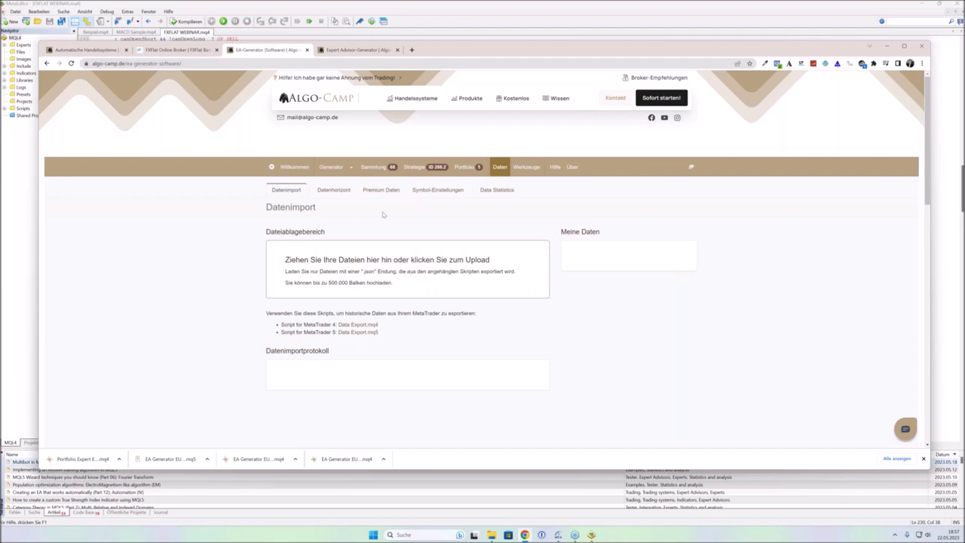
{"action": "left_click", "coordinate": [333, 190]}
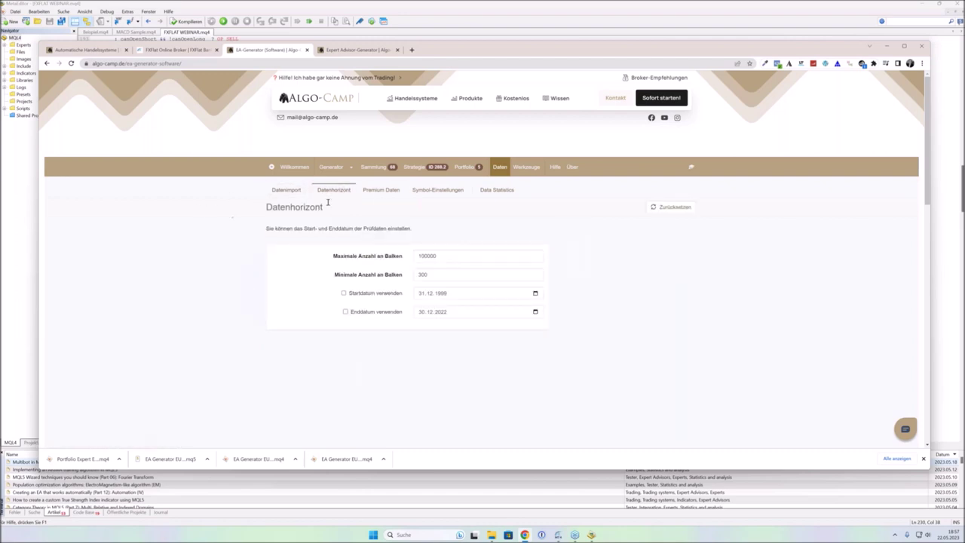
Review the premium data time zone setting and the list of available forex, commodity and crypto symbols.
{"action": "left_click", "coordinate": [380, 190]}
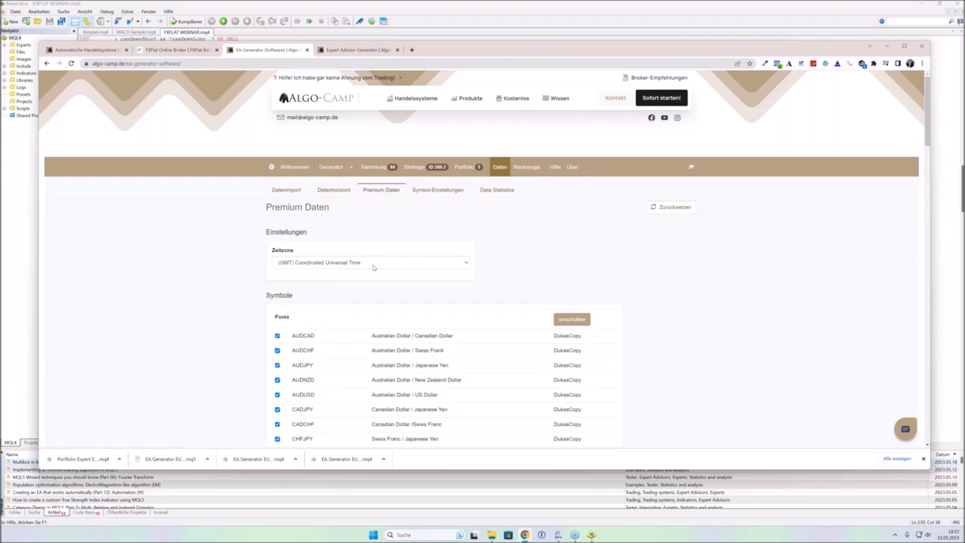
{"action": "scroll", "coordinate": [495, 247], "scroll_direction": "down", "scroll_amount": 2}
{"action": "scroll", "coordinate": [495, 247], "scroll_direction": "down", "scroll_amount": 15}
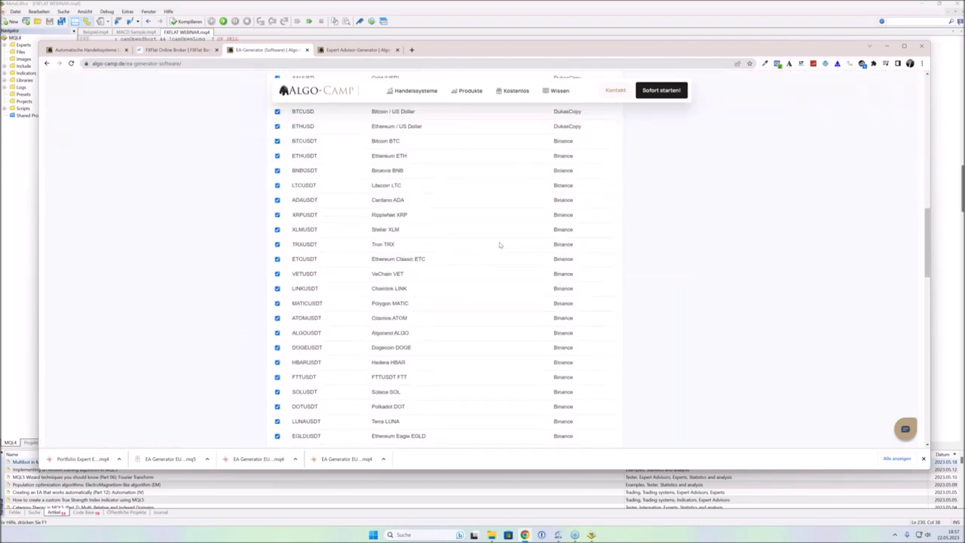
{"action": "scroll", "coordinate": [517, 259], "scroll_direction": "down", "scroll_amount": 3}
{"action": "scroll", "coordinate": [440, 206], "scroll_direction": "up", "scroll_amount": 20}
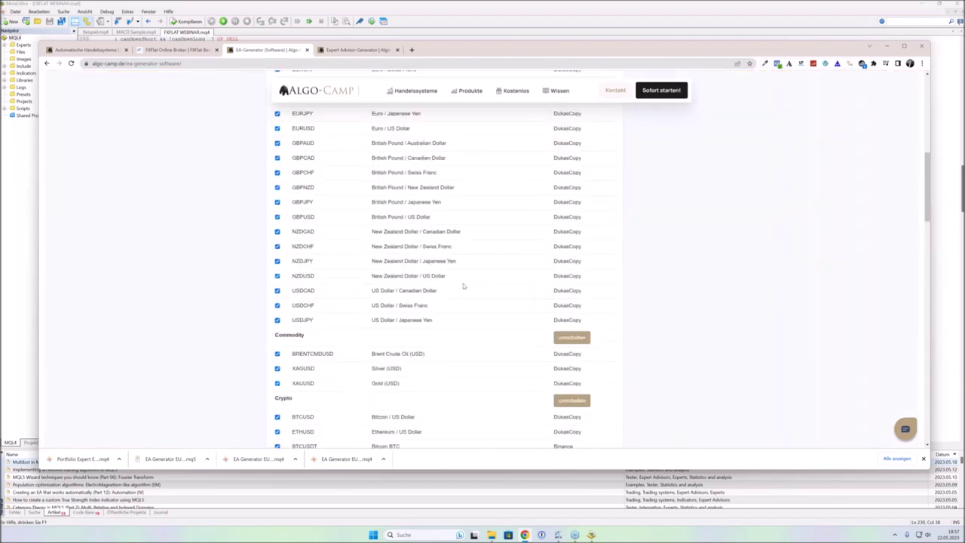
Review the symbol settings for EURUSD, including spread, swap, commission and lot size.
{"action": "left_click", "coordinate": [438, 190]}
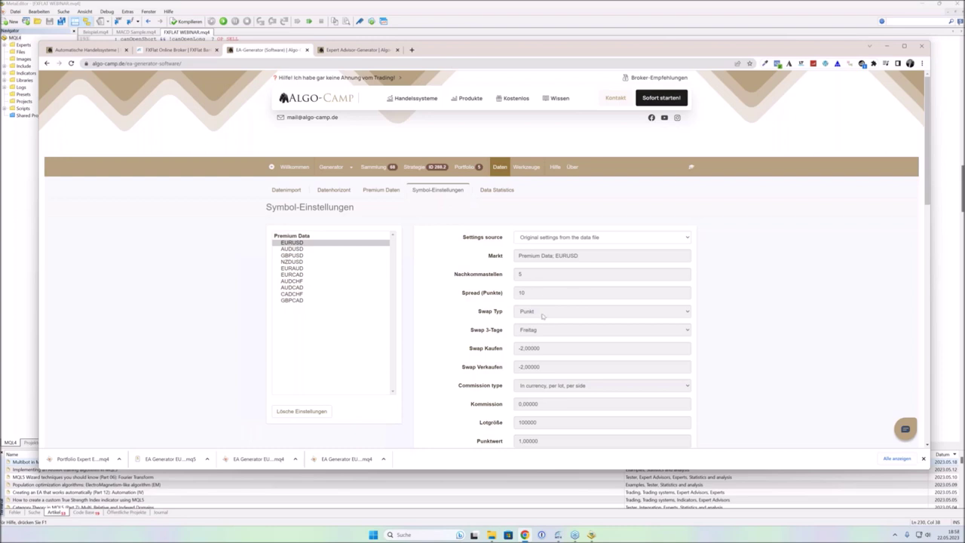
{"action": "scroll", "coordinate": [594, 290], "scroll_direction": "down", "scroll_amount": 2}
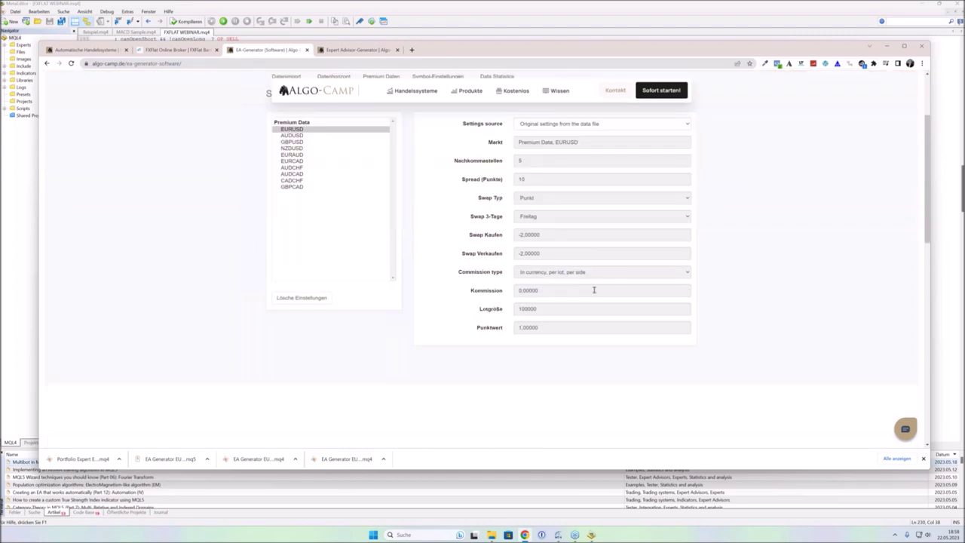
{"action": "scroll", "coordinate": [550, 301], "scroll_direction": "up", "scroll_amount": 3}
{"action": "scroll", "coordinate": [541, 279], "scroll_direction": "down", "scroll_amount": 1}
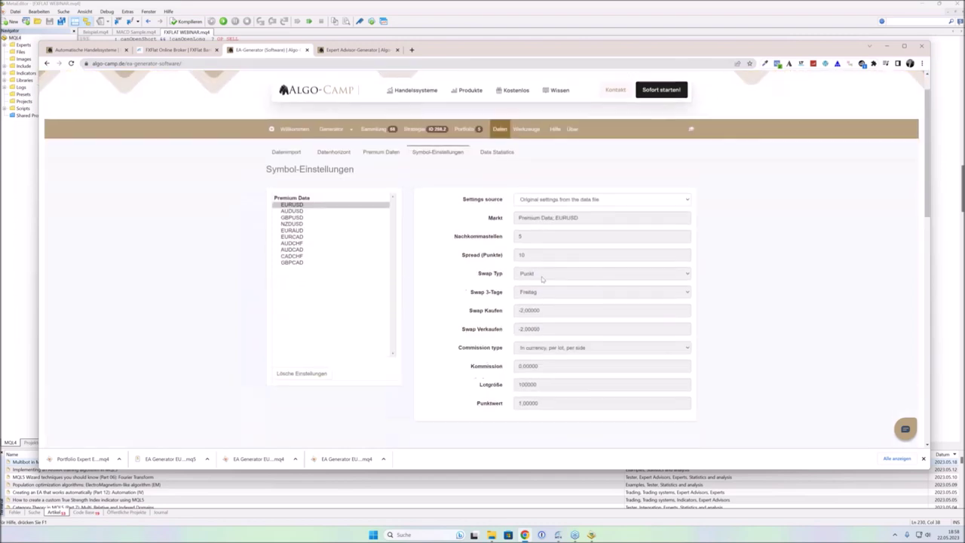
{"action": "scroll", "coordinate": [542, 279], "scroll_direction": "up", "scroll_amount": 1}
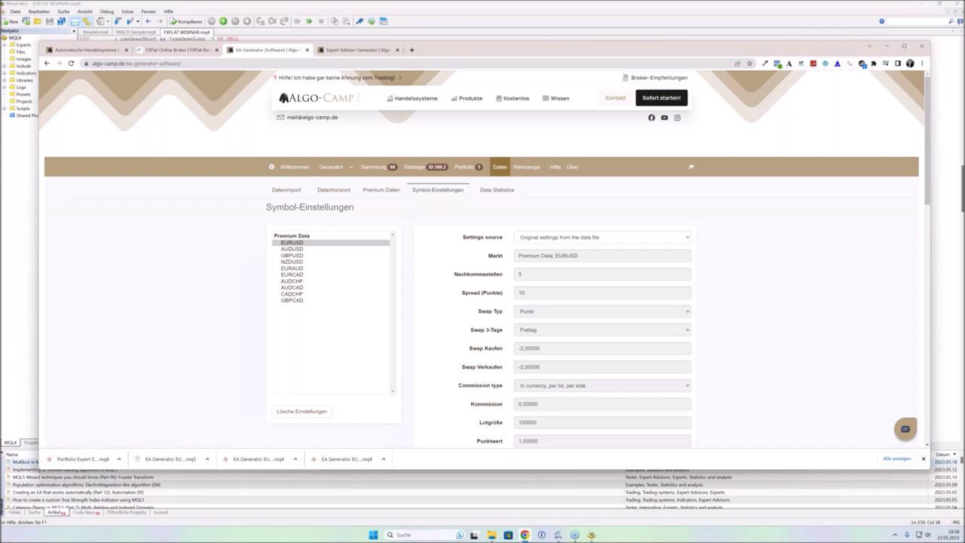
Review the general tool settings for account, backtest metrics, correlation analysis and trading session.
{"action": "left_click", "coordinate": [526, 166]}
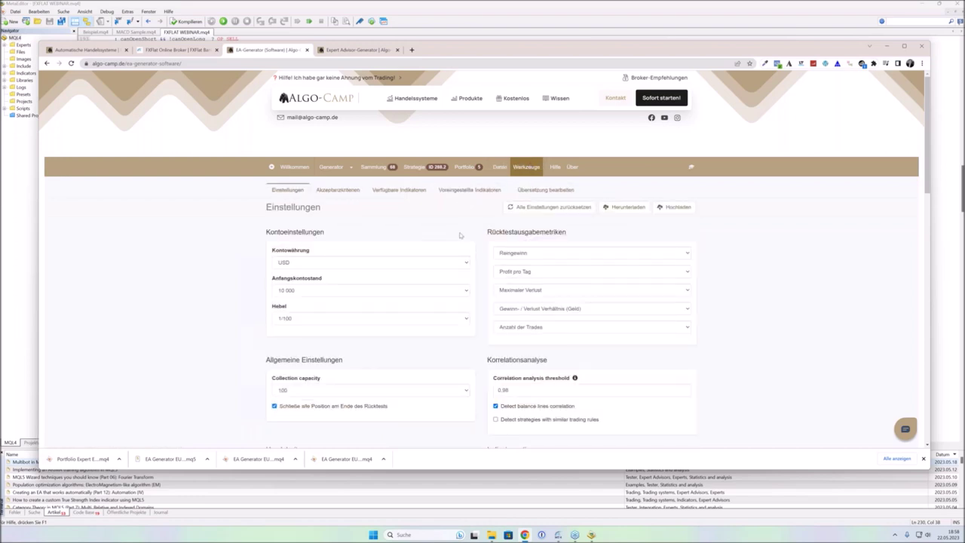
{"action": "scroll", "coordinate": [459, 236], "scroll_direction": "down", "scroll_amount": 3}
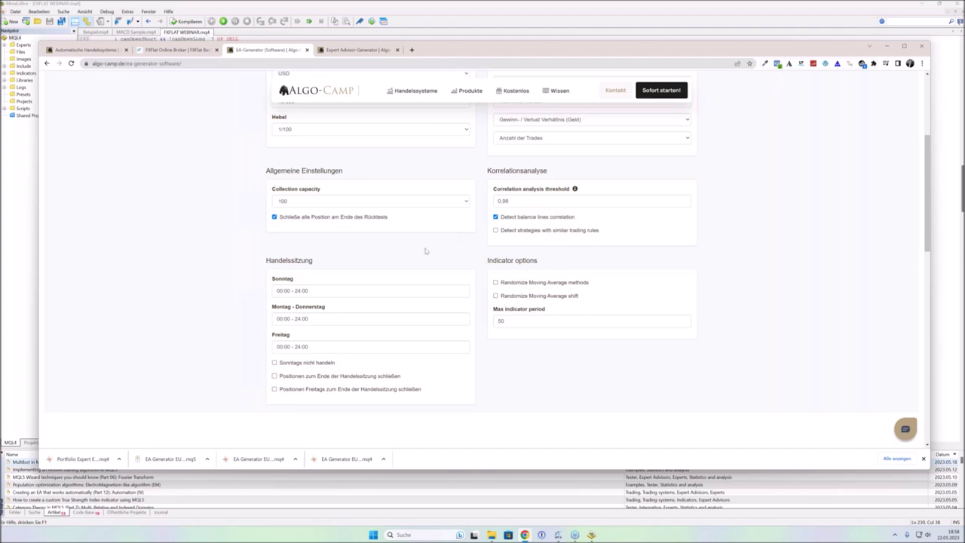
{"action": "scroll", "coordinate": [460, 256], "scroll_direction": "up", "scroll_amount": 3}
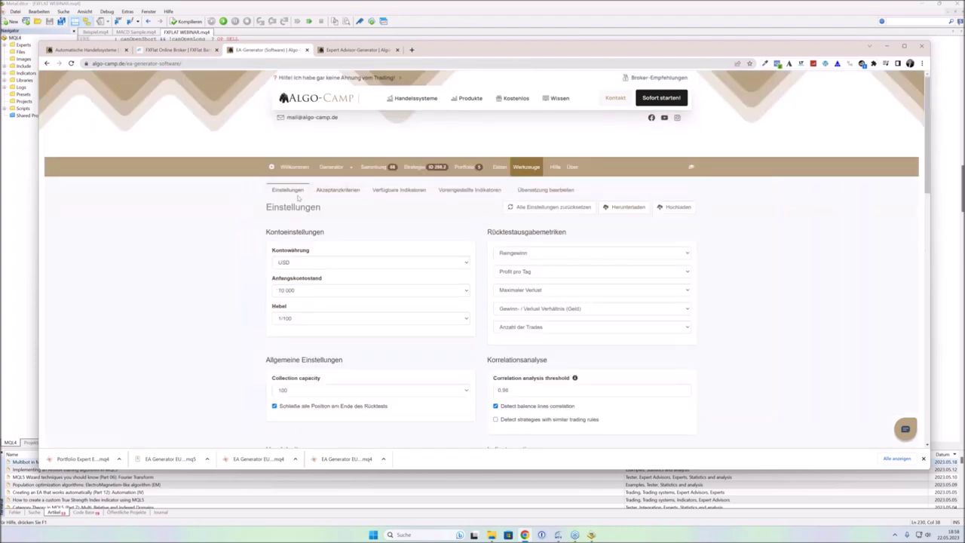
{"action": "scroll", "coordinate": [287, 309], "scroll_direction": "down", "scroll_amount": 3}
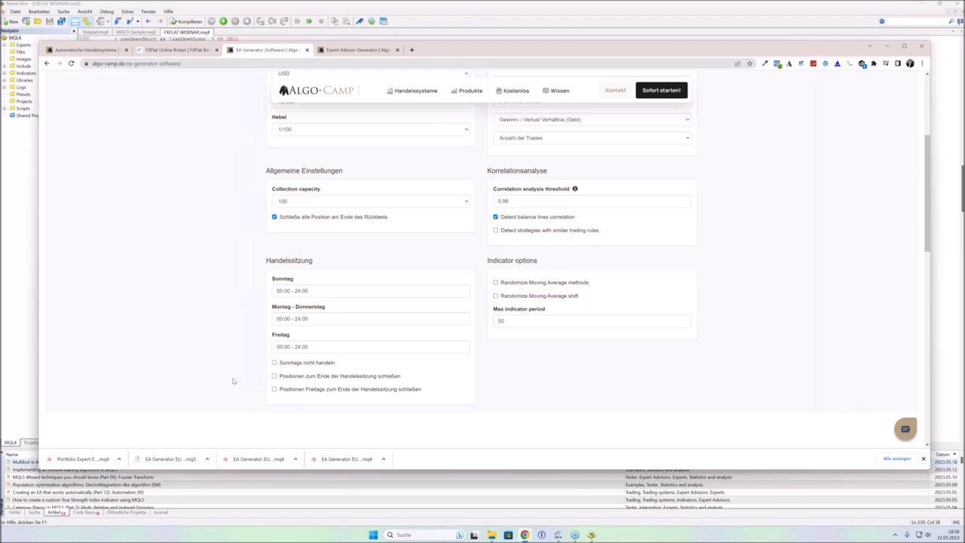
{"action": "scroll", "coordinate": [236, 381], "scroll_direction": "up", "scroll_amount": 3}
{"action": "scroll", "coordinate": [236, 381], "scroll_direction": "down", "scroll_amount": 3}
{"action": "scroll", "coordinate": [339, 286], "scroll_direction": "up", "scroll_amount": 3}
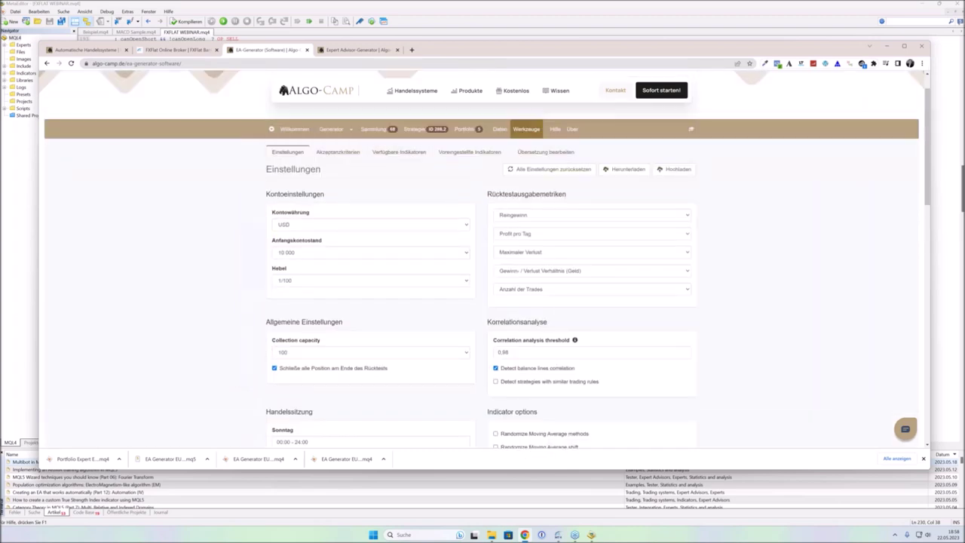
Open the current EURUSD H1 strategy in the editor and choose Entry Time as the indicator for a new entry rule.
{"action": "left_click", "coordinate": [375, 129]}
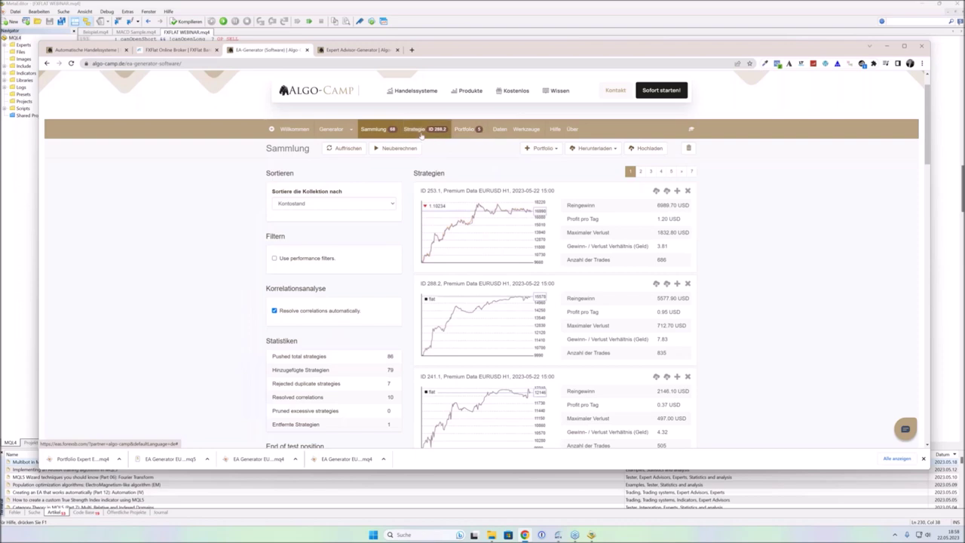
{"action": "left_click", "coordinate": [423, 129]}
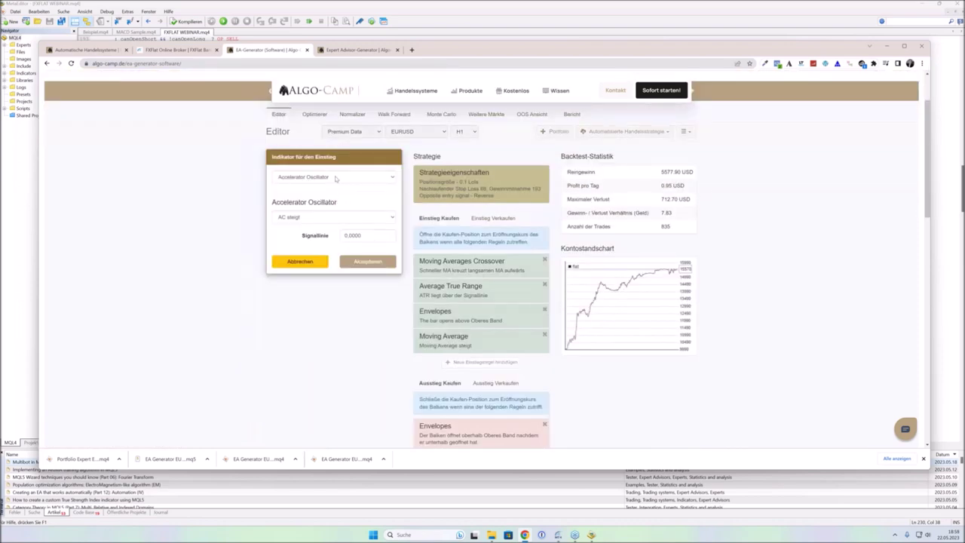
{"action": "left_click", "coordinate": [335, 178]}
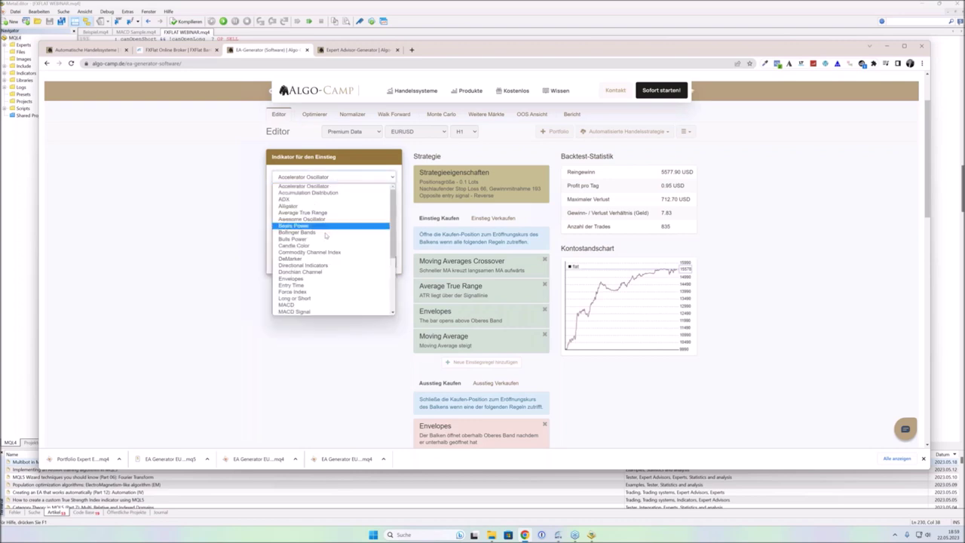
{"action": "left_click", "coordinate": [318, 288]}
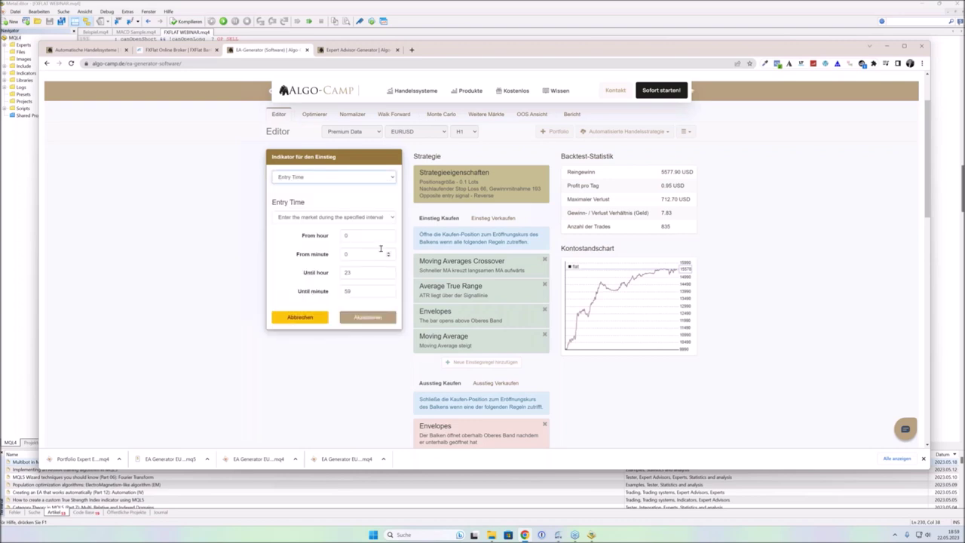
Set the Entry Time interval to start at hour 12 and end at hour 18, minute 30.
{"action": "double_click", "coordinate": [341, 236]}
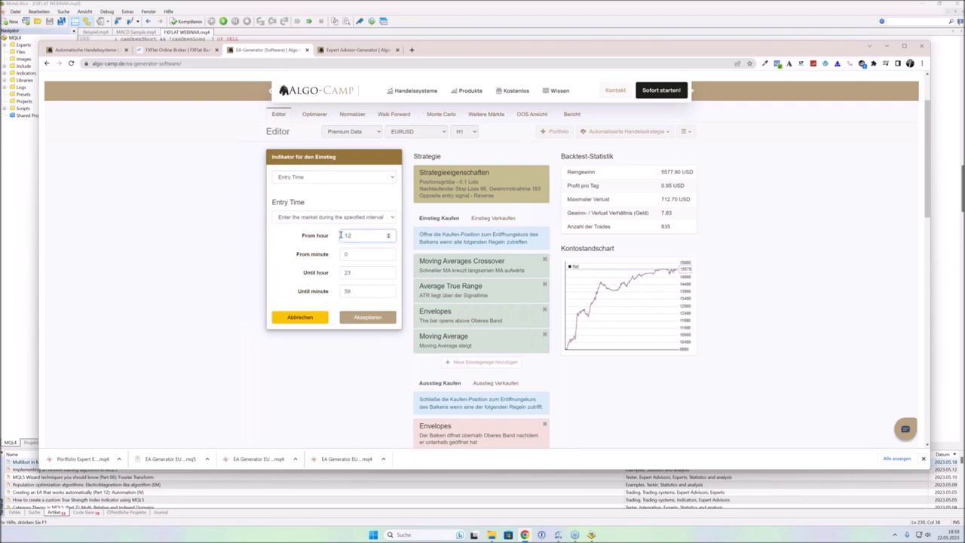
{"action": "left_click", "coordinate": [347, 271]}
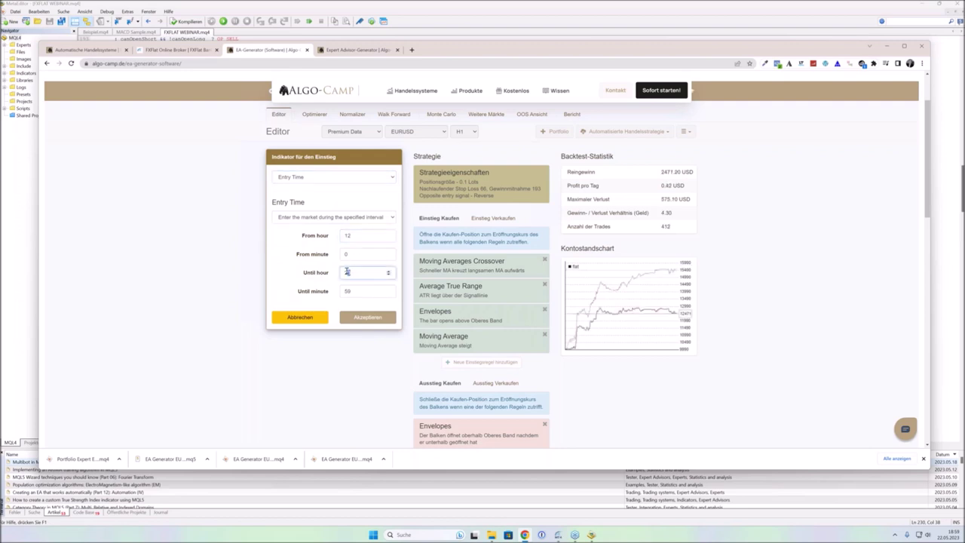
{"action": "type", "text": "18"}
{"action": "key", "text": "Tab"}
{"action": "type", "text": "30"}
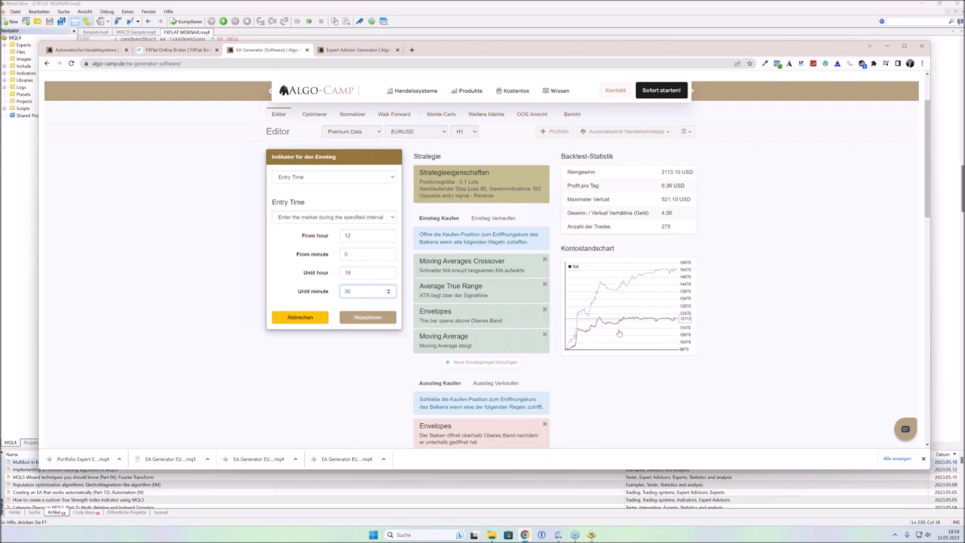
Try 11 as the Entry Time start hour, and discard the new entry rule.
{"action": "left_click_drag", "start_coordinate": [355, 239], "coordinate": [334, 236]}
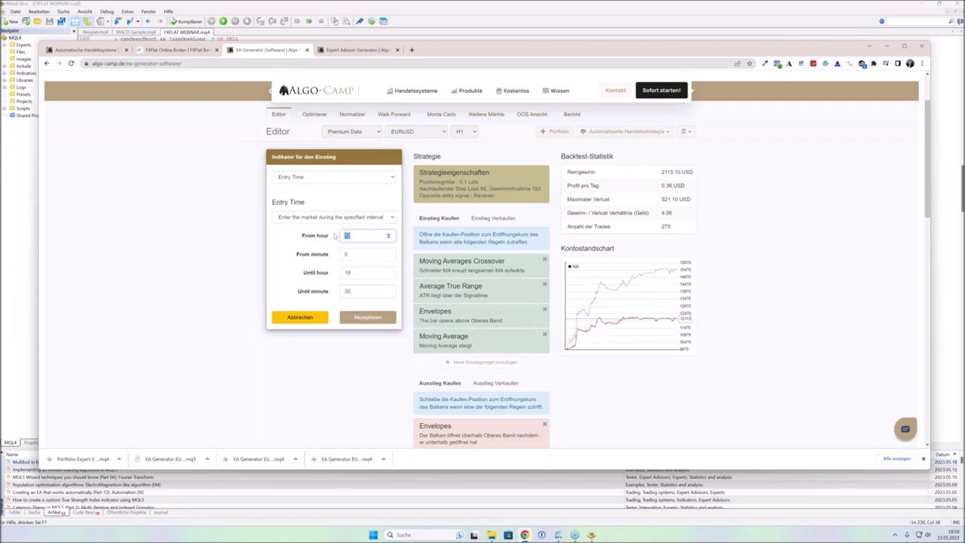
{"action": "type", "text": "11"}
{"action": "left_click", "coordinate": [361, 253]}
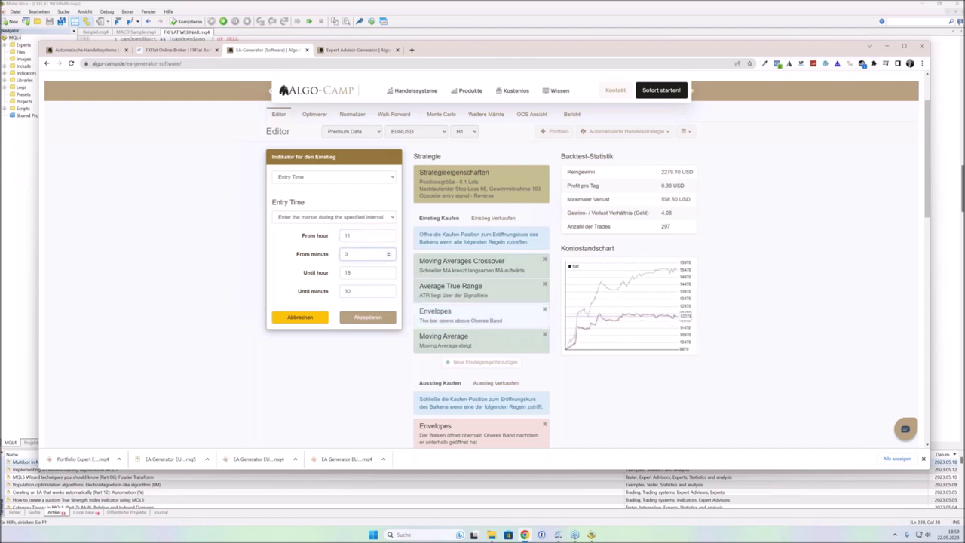
{"action": "left_click", "coordinate": [299, 317]}
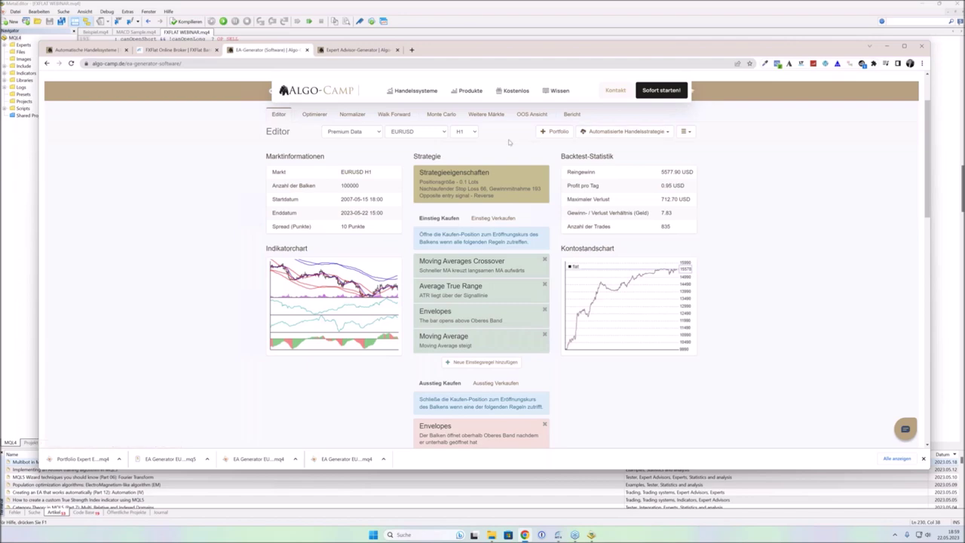
Return to the tool settings and inspect the Monday to Thursday trading session hours.
{"action": "scroll", "coordinate": [509, 142], "scroll_direction": "down", "scroll_amount": 1}
{"action": "left_click", "coordinate": [526, 167]}
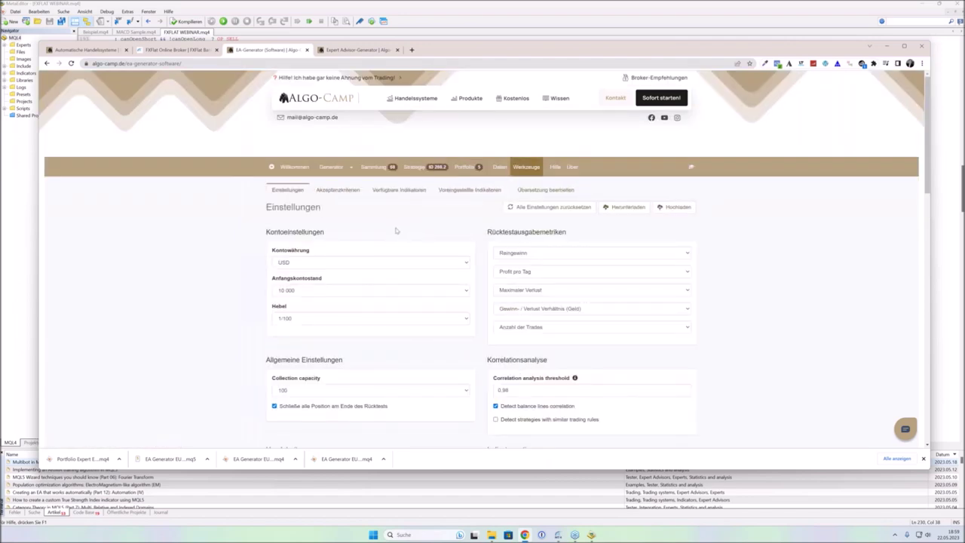
{"action": "scroll", "coordinate": [310, 346], "scroll_direction": "down", "scroll_amount": 3}
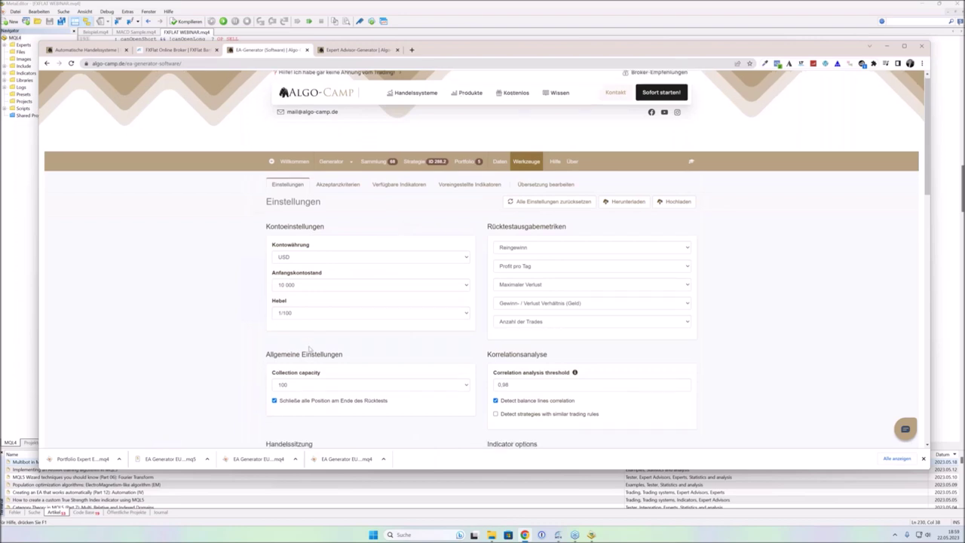
{"action": "left_click_drag", "start_coordinate": [337, 284], "coordinate": [263, 282]}
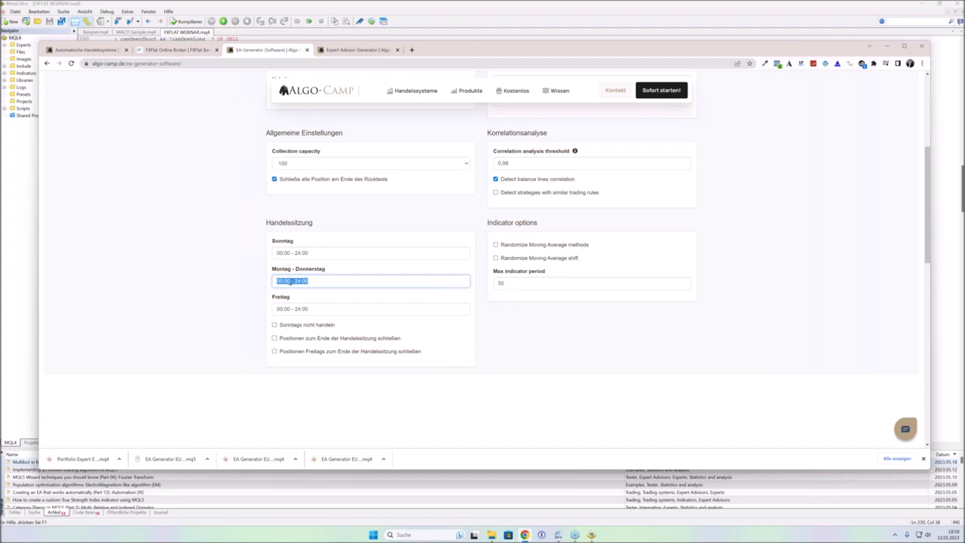
{"action": "scroll", "coordinate": [367, 282], "scroll_direction": "up", "scroll_amount": 3}
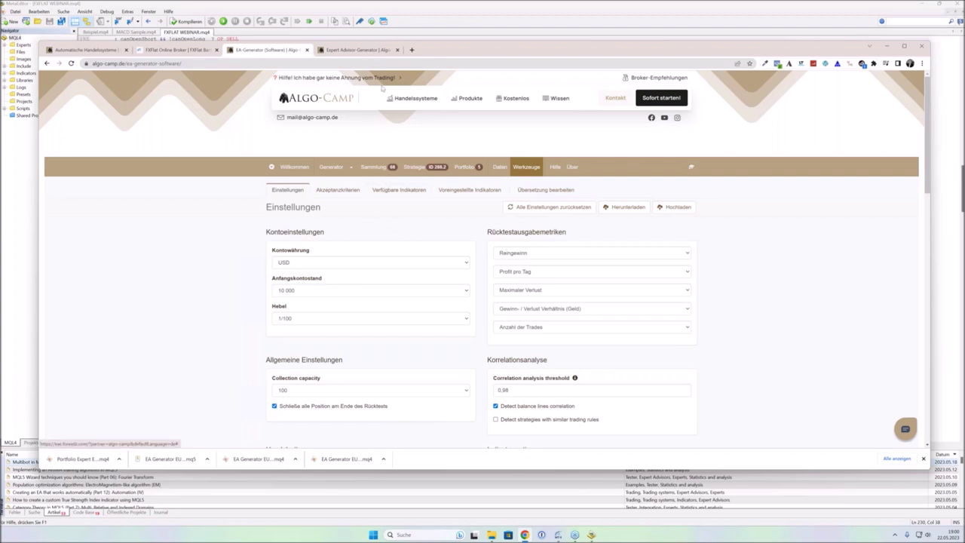
Switch to the open Expert Advisor-Generator page showing the 5-day trial access form.
{"action": "left_click", "coordinate": [381, 51]}
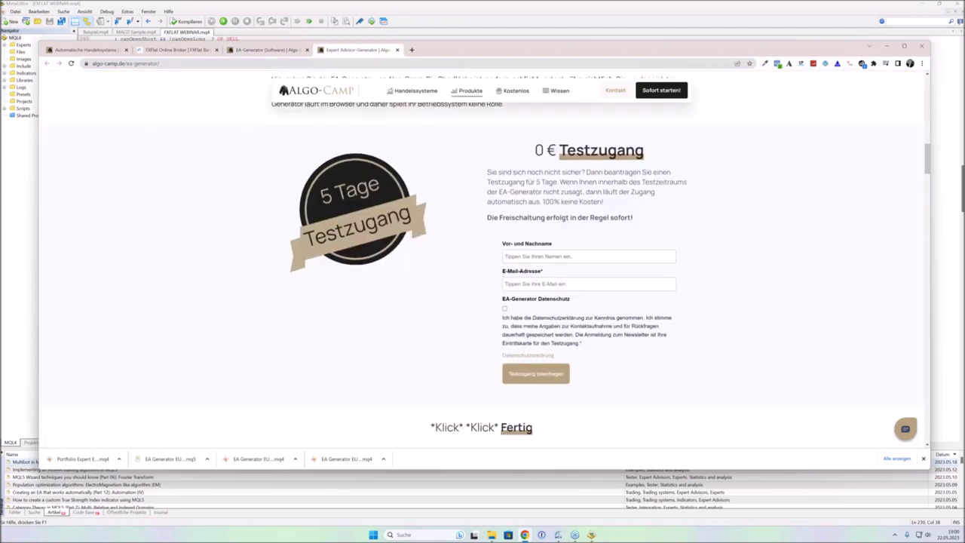
Examine the EA-Generator product page down to the monthly, yearly and lifetime access prices and their included features.
{"action": "scroll", "coordinate": [618, 258], "scroll_direction": "down", "scroll_amount": 8}
{"action": "scroll", "coordinate": [753, 252], "scroll_direction": "down", "scroll_amount": 4}
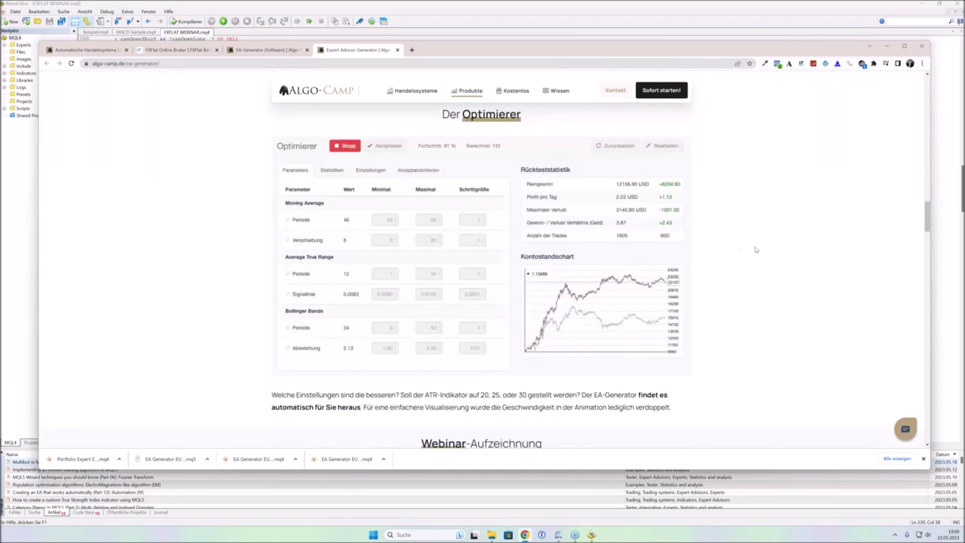
{"action": "scroll", "coordinate": [758, 251], "scroll_direction": "up", "scroll_amount": 3}
{"action": "scroll", "coordinate": [760, 256], "scroll_direction": "down", "scroll_amount": 20}
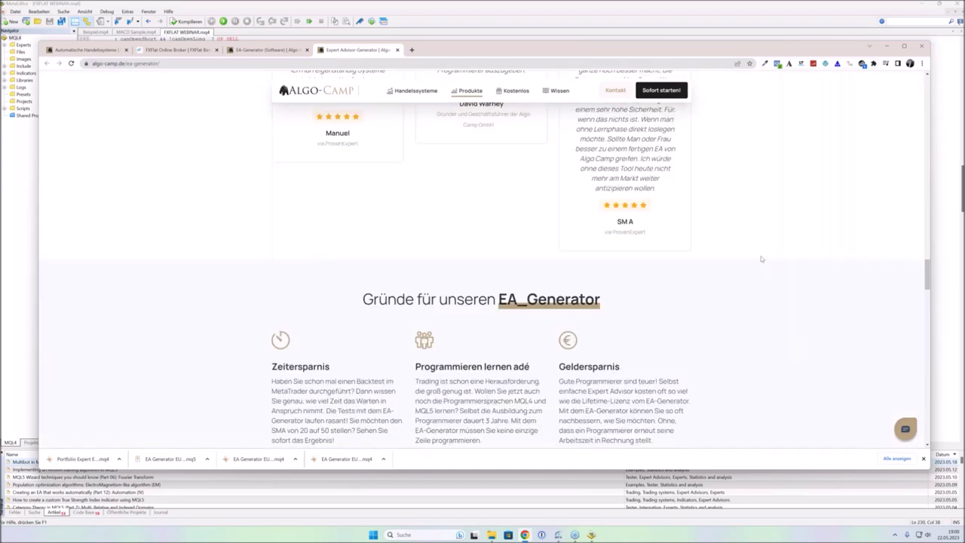
{"action": "scroll", "coordinate": [774, 261], "scroll_direction": "down", "scroll_amount": 4}
{"action": "scroll", "coordinate": [772, 261], "scroll_direction": "up", "scroll_amount": 4}
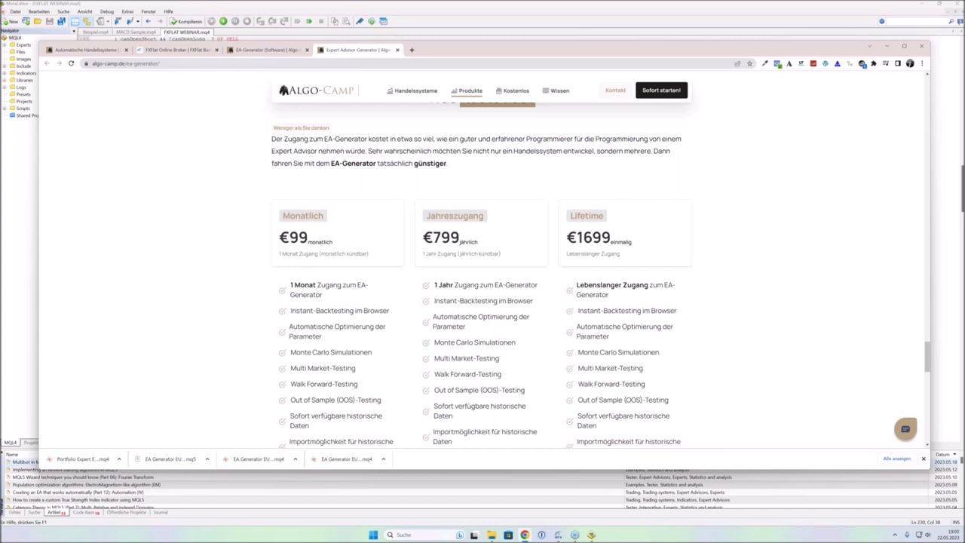
{"action": "mouse_move", "coordinate": [439, 90]}
{"action": "scroll", "coordinate": [559, 199], "scroll_direction": "down", "scroll_amount": 2}
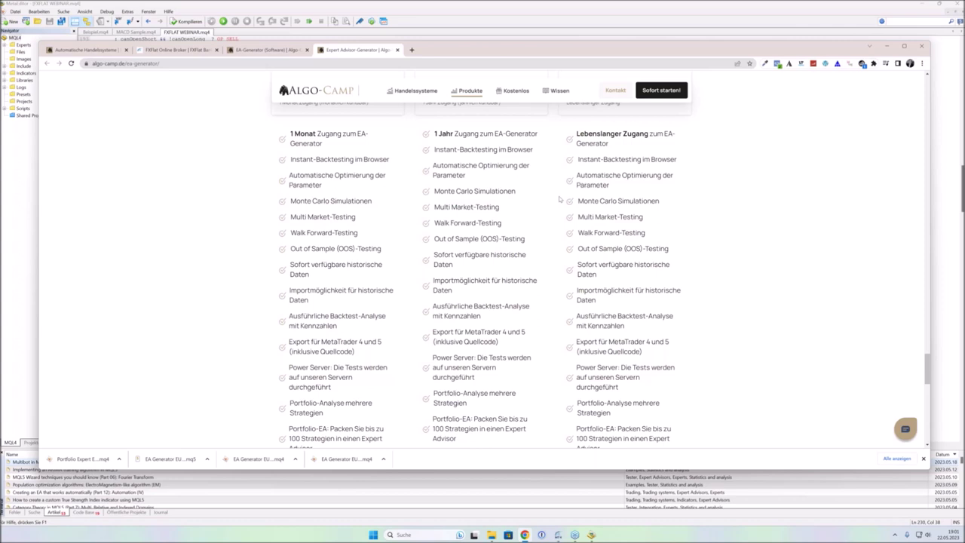
Return to the EA-Generator software page and open the current strategy's editor to view its entry rules and backtest statistics.
{"action": "left_click", "coordinate": [268, 50]}
{"action": "left_click", "coordinate": [416, 166]}
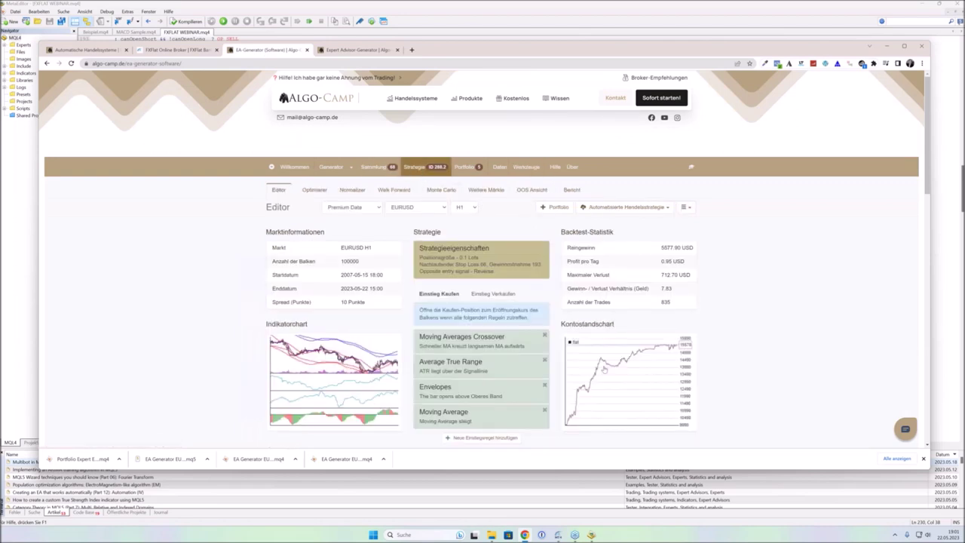
{"action": "scroll", "coordinate": [596, 364], "scroll_direction": "down", "scroll_amount": 1}
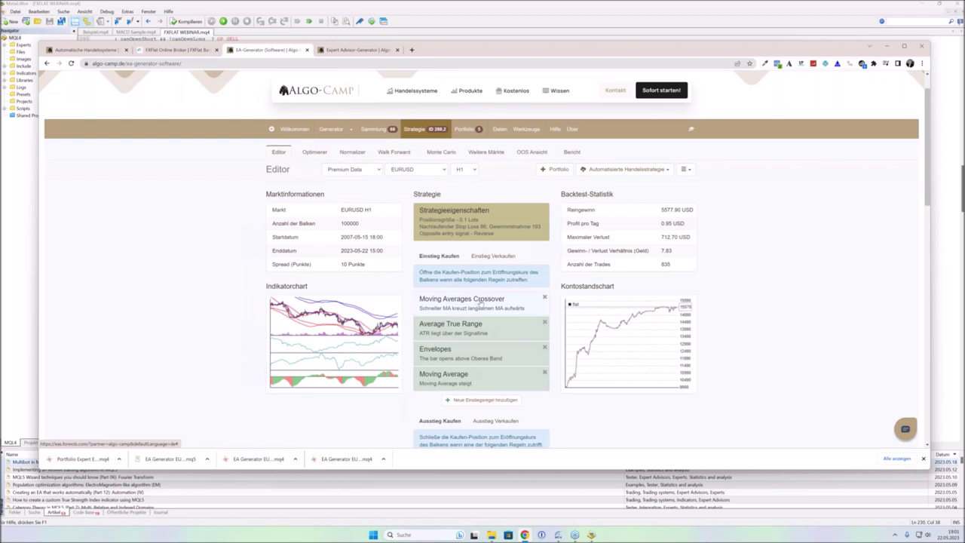